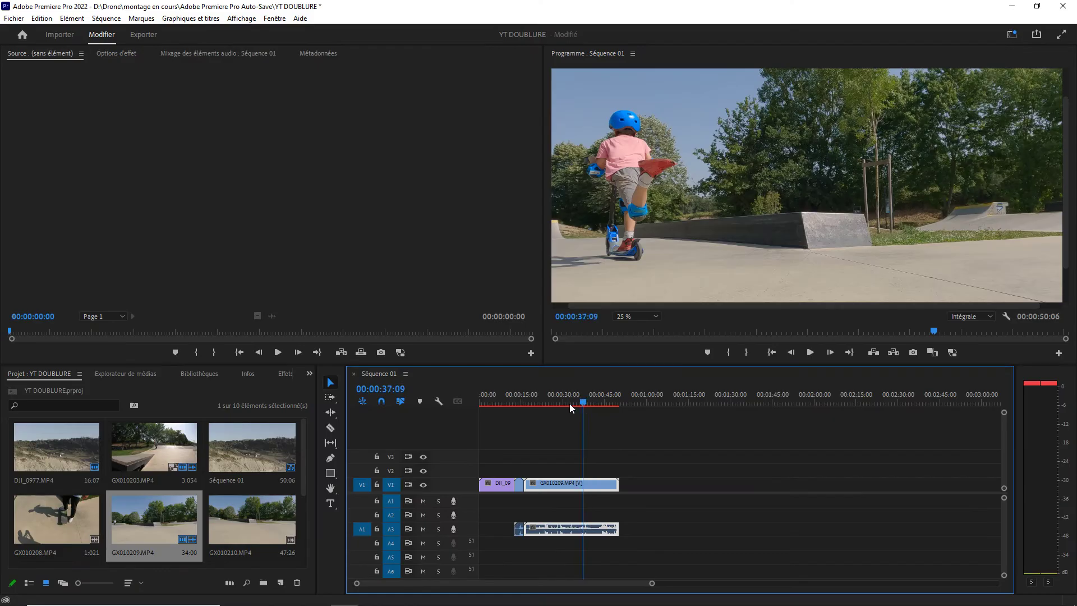
# - Examine the Séquence 01 frame at 00:00:14:12 and the rushes available in the YT DOUBLURE project bin
pyautogui.moveTo(570, 403); pyautogui.dragTo(519, 411)
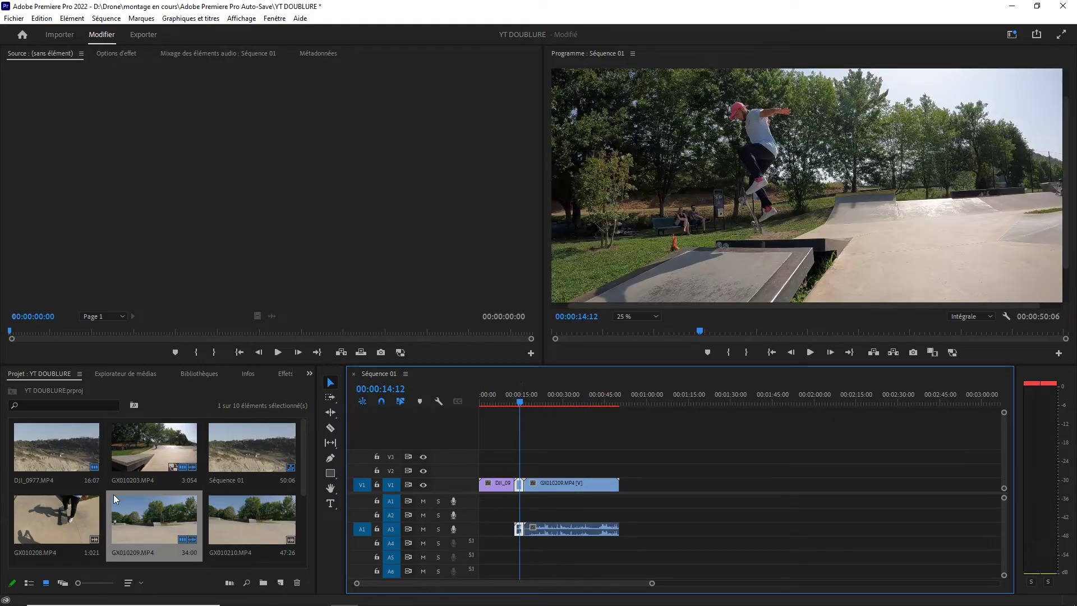
pyautogui.scroll(-5, 240, 455)
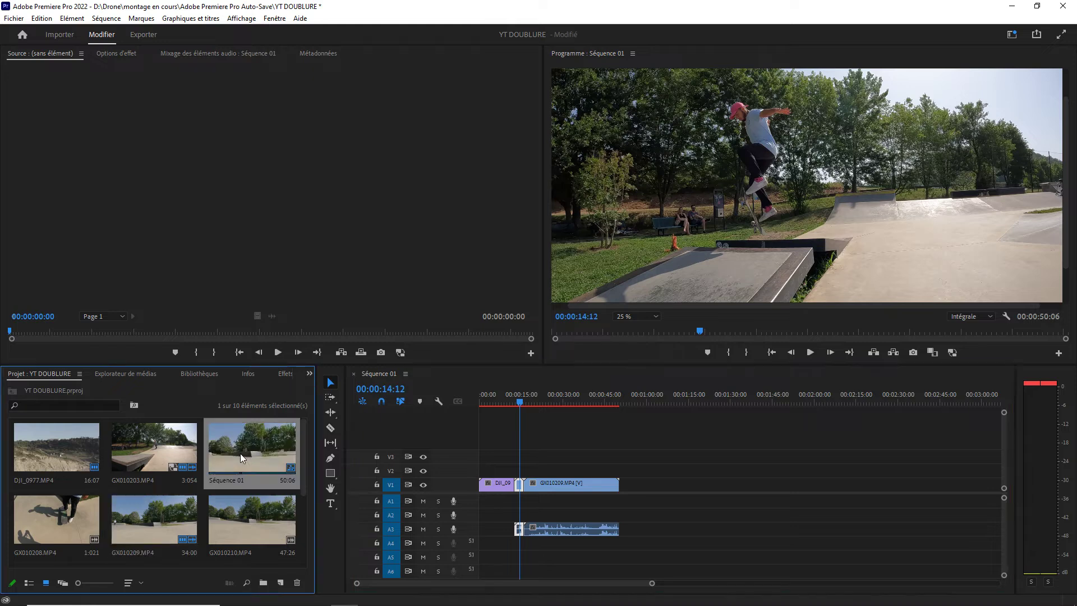
pyautogui.scroll(2, 216, 511)
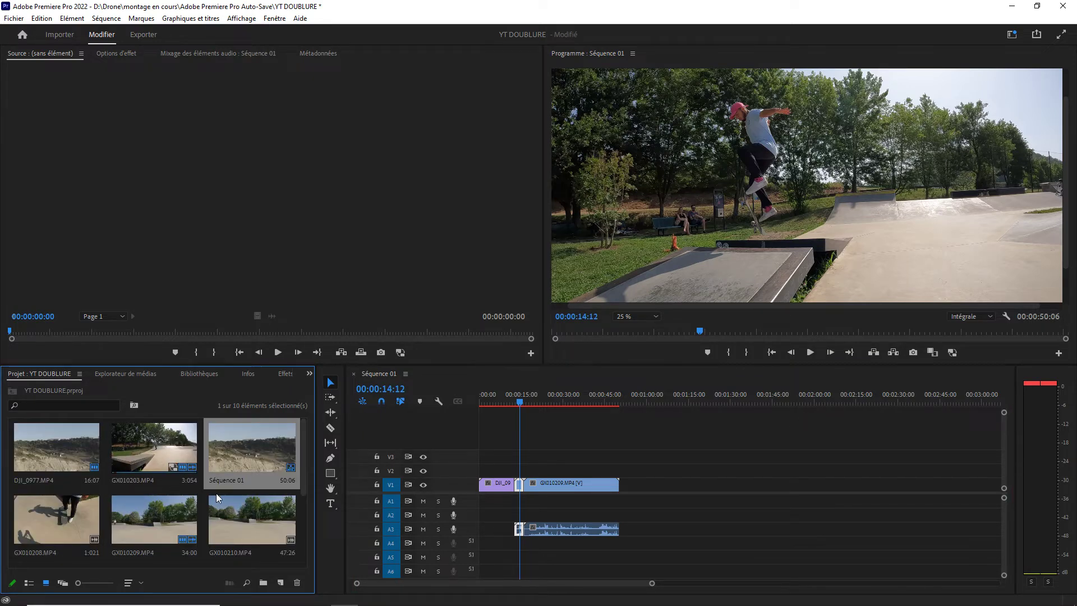
pyautogui.scroll(-3, 224, 495)
pyautogui.scroll(2, 168, 485)
pyautogui.scroll(-2, 214, 486)
pyautogui.scroll(2, 230, 504)
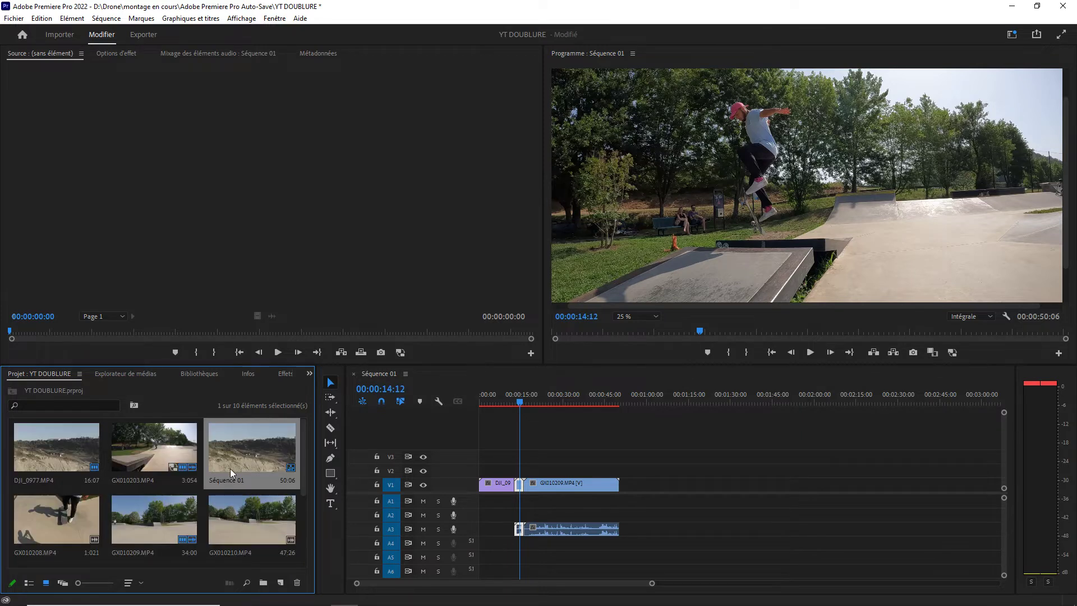
pyautogui.scroll(-3, 253, 505)
pyautogui.moveTo(272, 557); pyautogui.dragTo(61, 366)
pyautogui.scroll(-3, 146, 447)
pyautogui.click(197, 541)
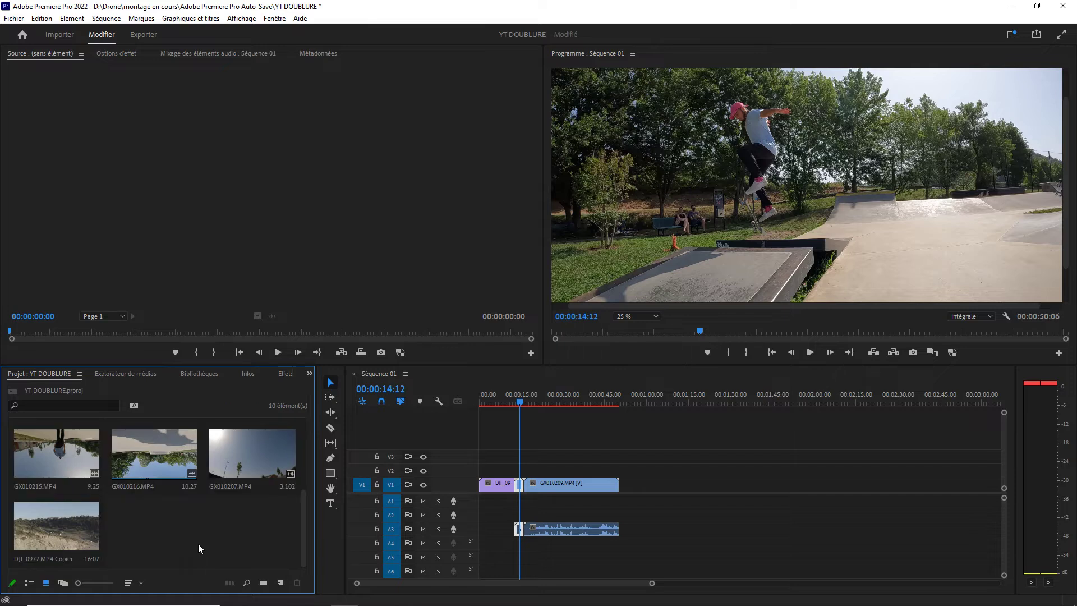
pyautogui.scroll(3, 185, 537)
# - Create a proxy for DJI_0977.MP4 in H.264 with the H.264 Low Resolution Proxy preset, stored in the proxy folder beside the original media
pyautogui.click(58, 462)
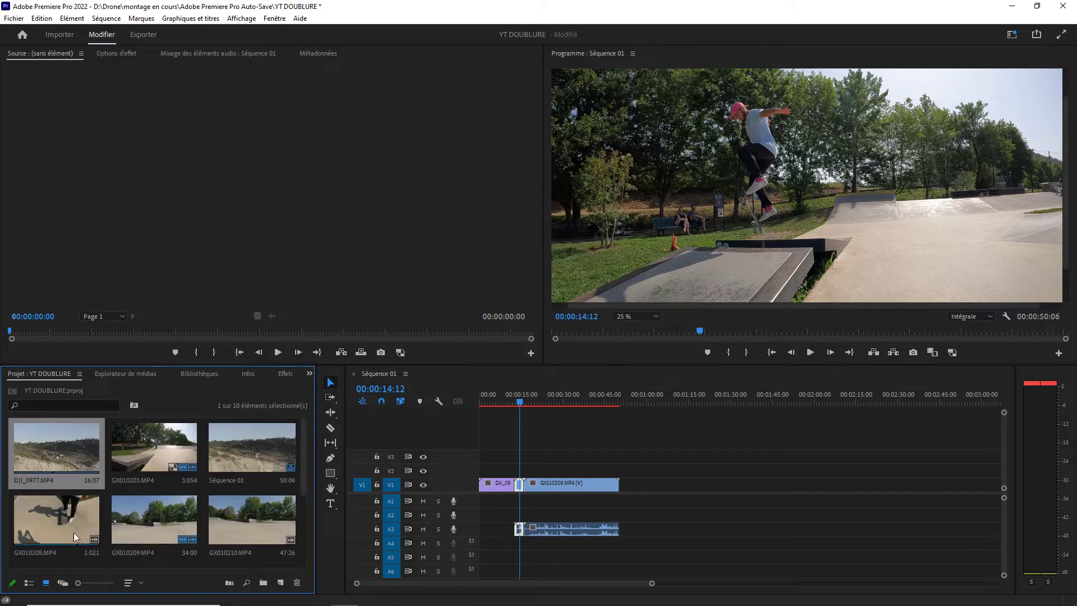
pyautogui.rightClick(73, 435)
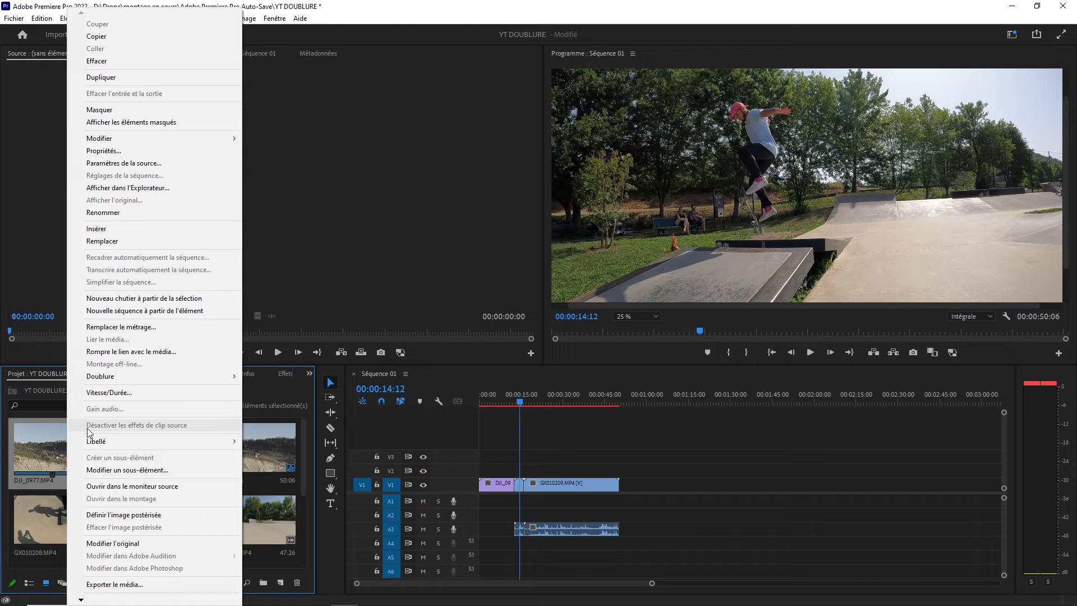
pyautogui.moveTo(128, 380)
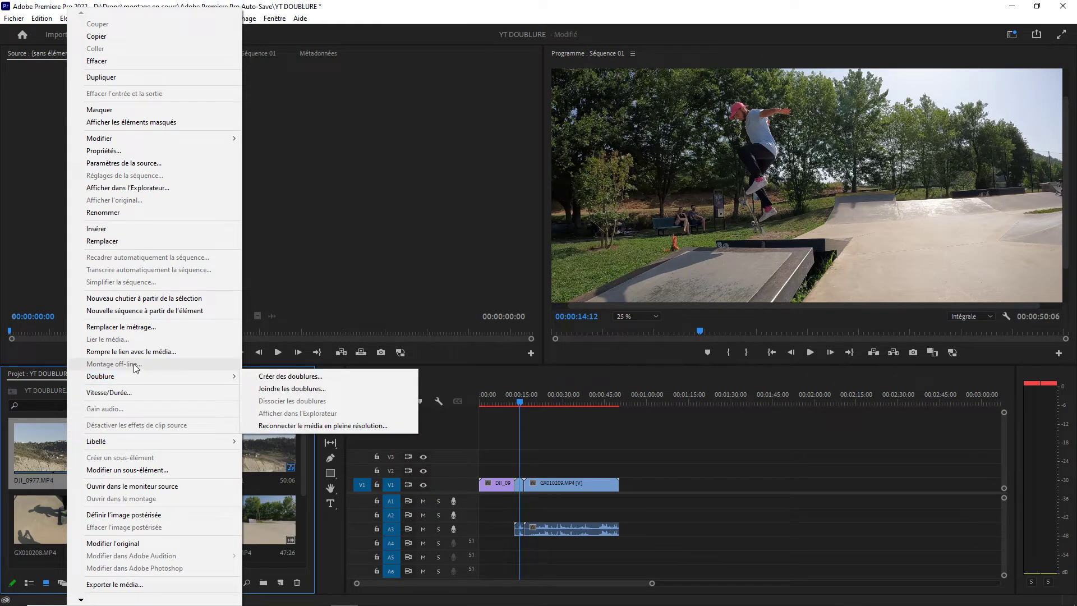
pyautogui.click(268, 375)
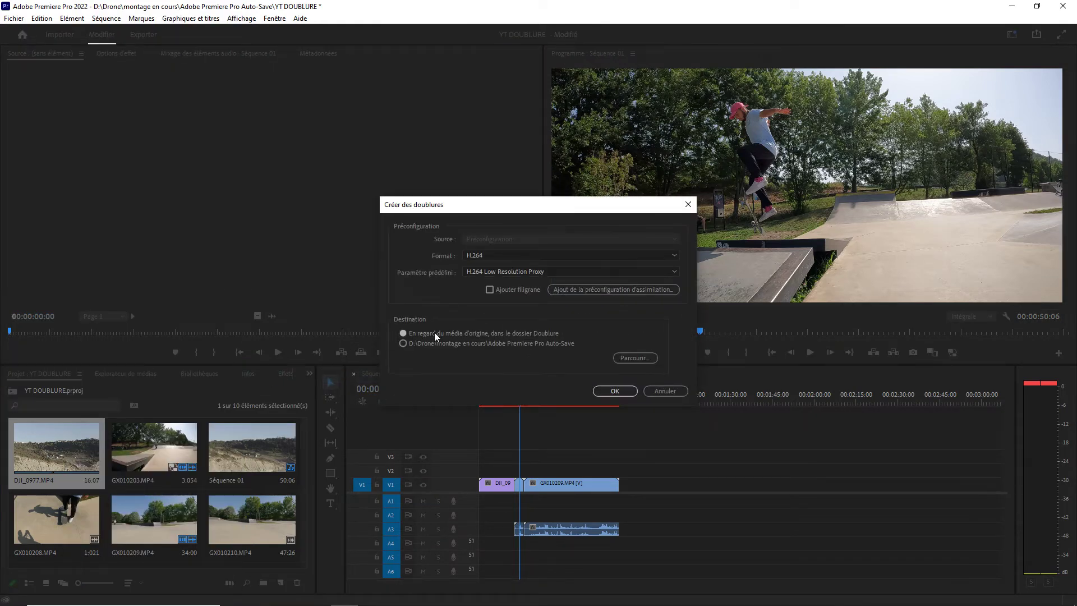
pyautogui.click(498, 257)
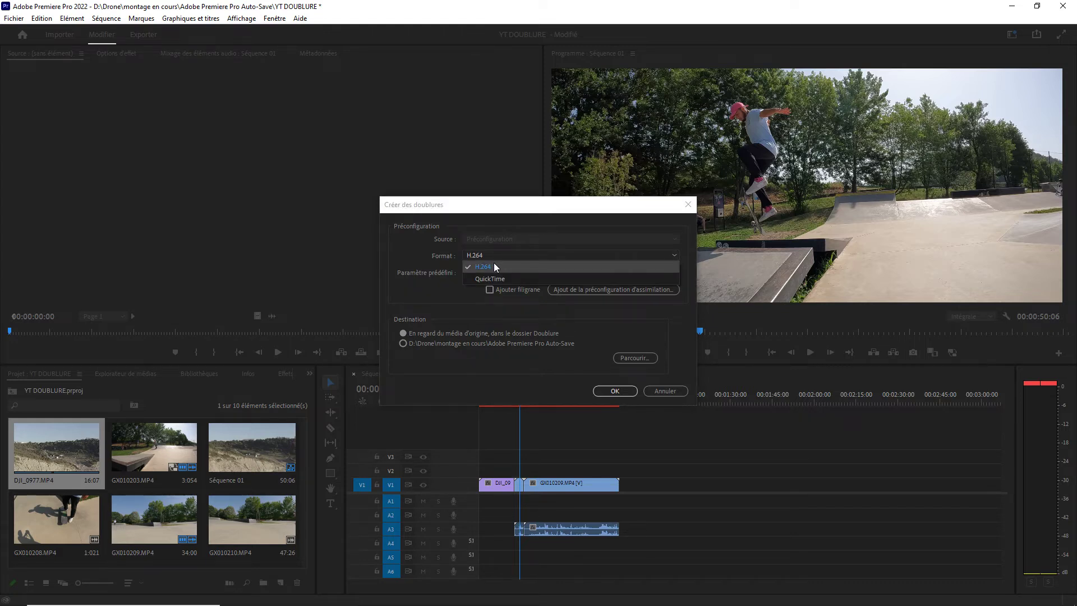
pyautogui.click(493, 265)
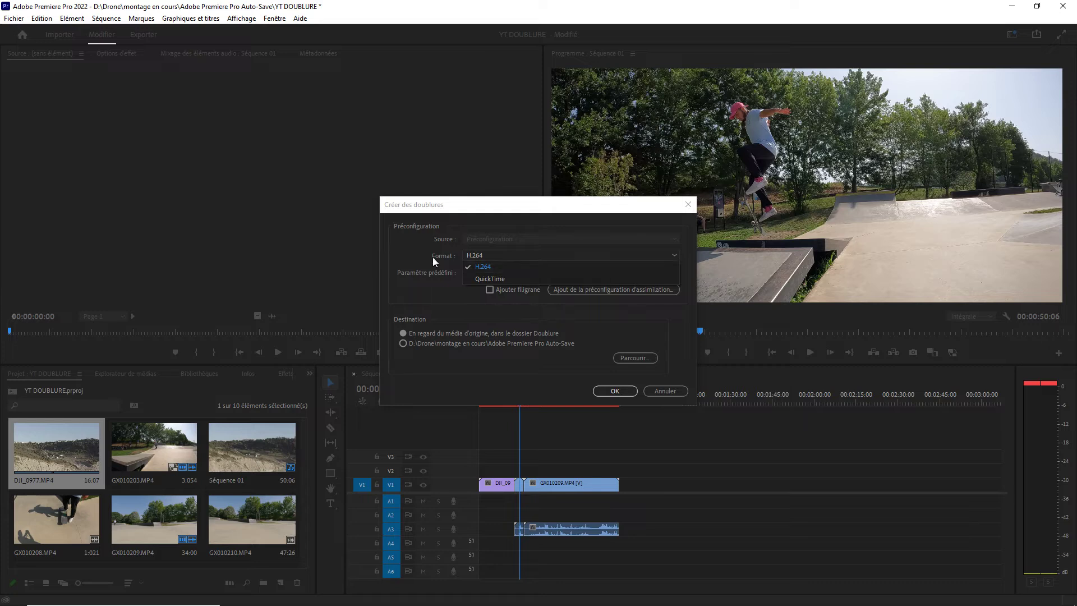
pyautogui.click(503, 273)
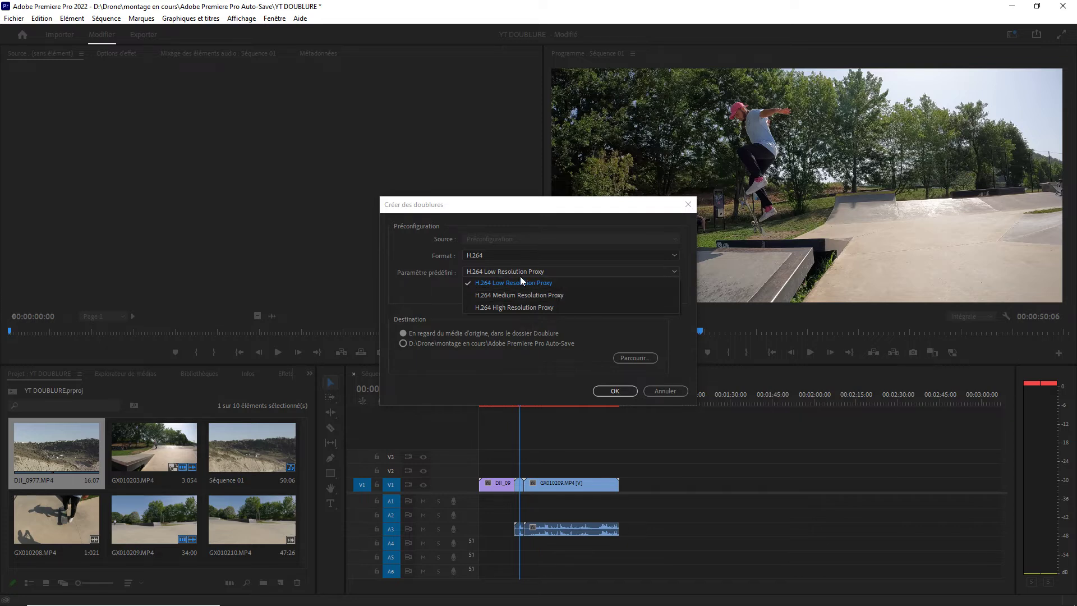
pyautogui.click(614, 391)
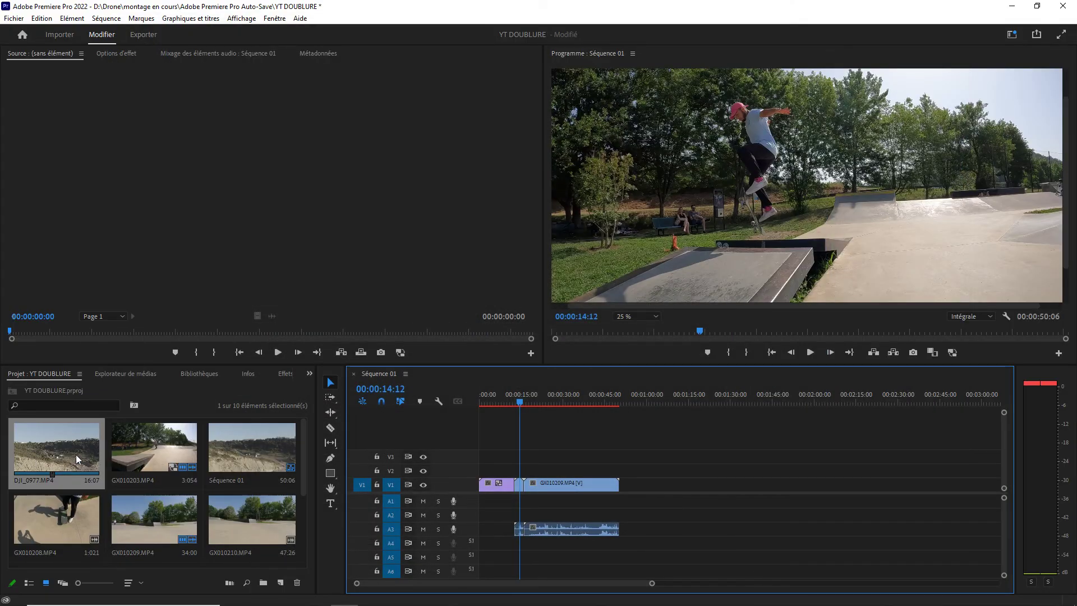
# - Review the properties of DJI_0977.MP4, comparing the original file's details with those of its proxy media
pyautogui.rightClick(66, 449)
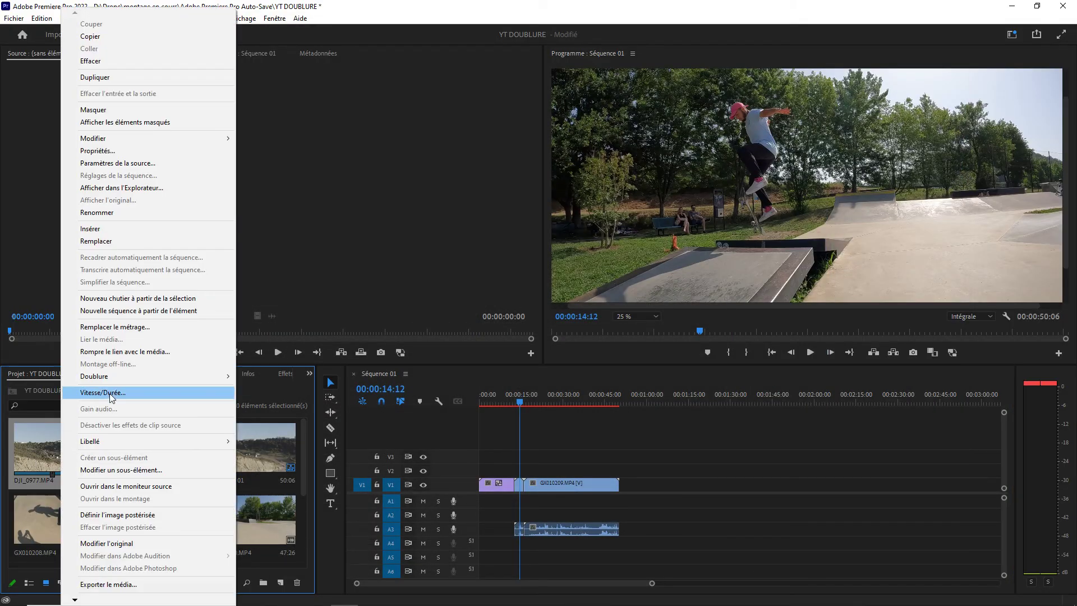
pyautogui.click(120, 151)
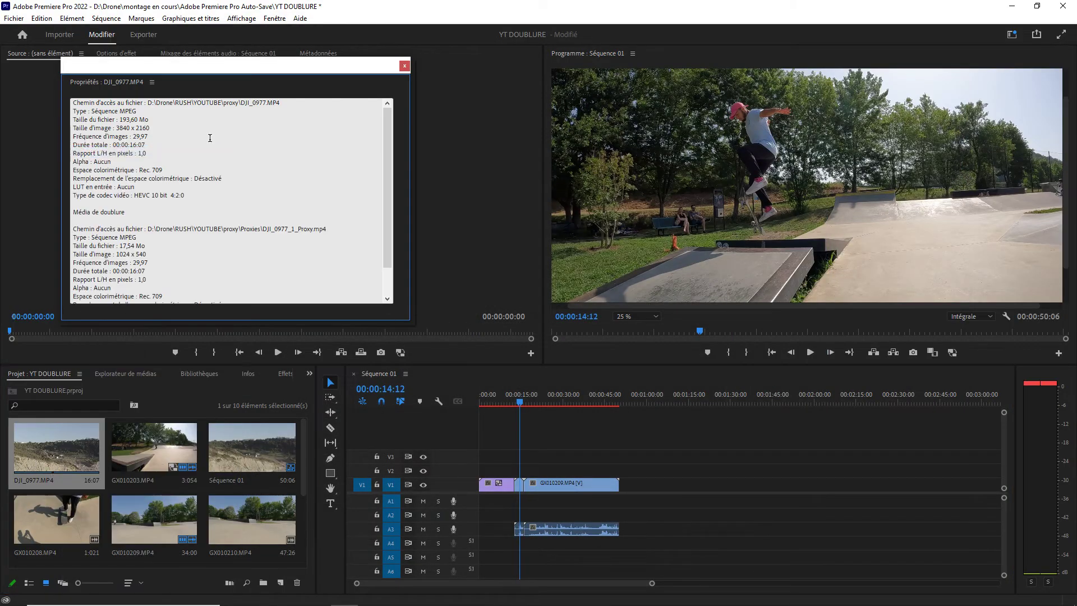
pyautogui.tripleClick(196, 198)
pyautogui.moveTo(135, 185); pyautogui.dragTo(69, 105)
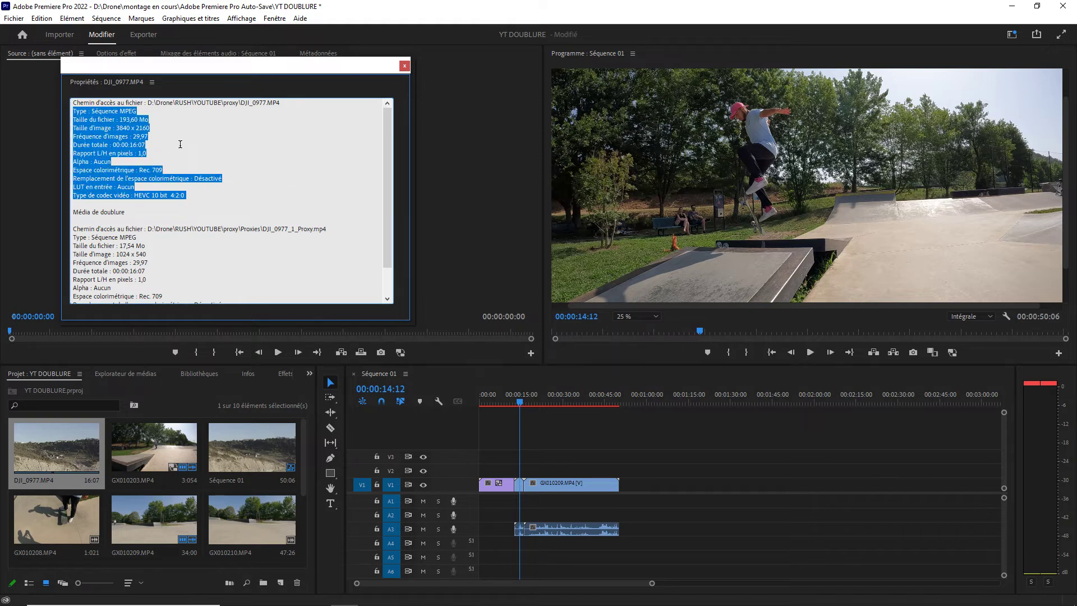
pyautogui.click(145, 128)
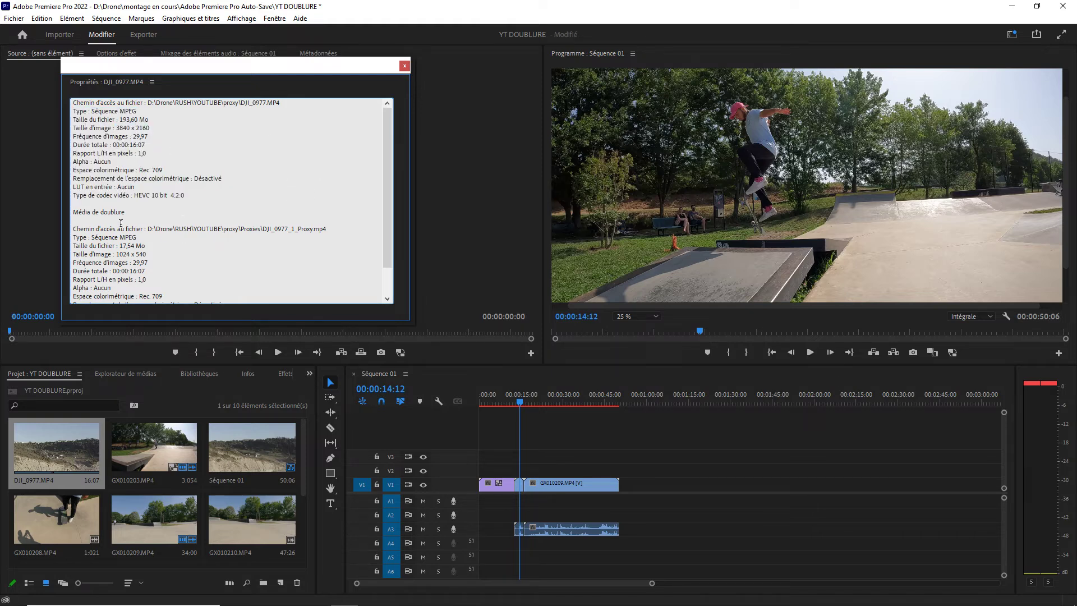
pyautogui.click(74, 212)
pyautogui.moveTo(120, 211); pyautogui.dragTo(64, 211)
pyautogui.moveTo(147, 254); pyautogui.dragTo(131, 256)
# - Check the frame size, frame rate and colour space in the properties of Séquence 01
pyautogui.rightClick(248, 449)
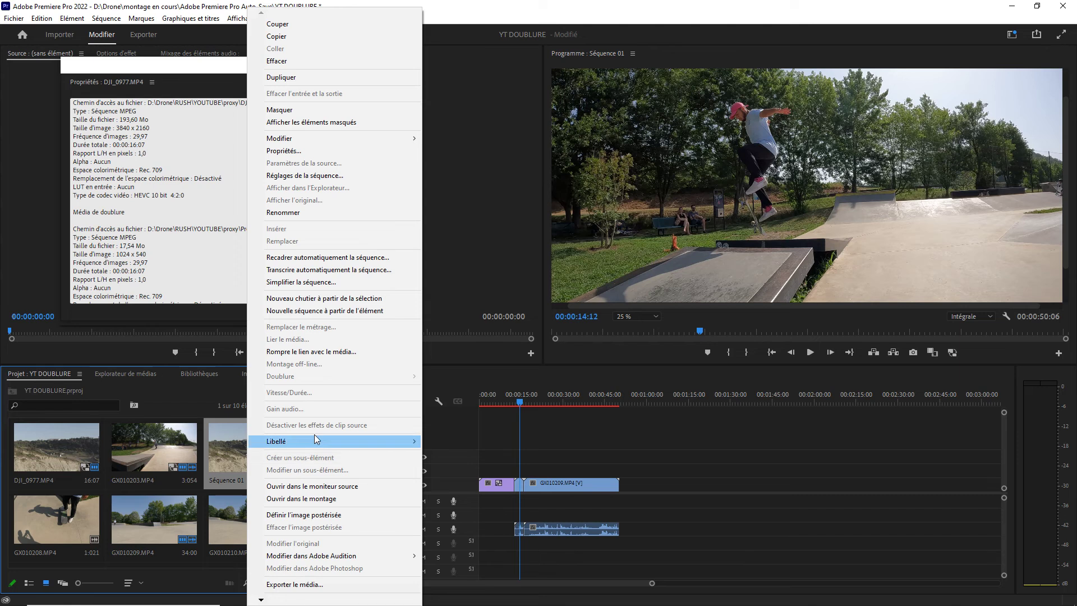
pyautogui.click(329, 151)
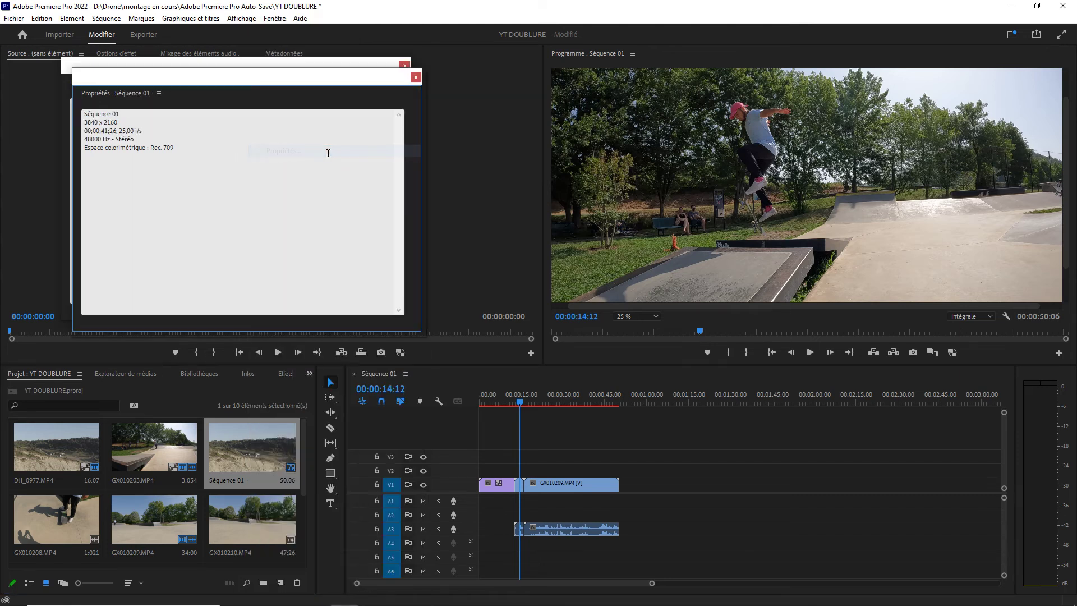
pyautogui.moveTo(175, 148); pyautogui.dragTo(80, 122)
pyautogui.click(416, 77)
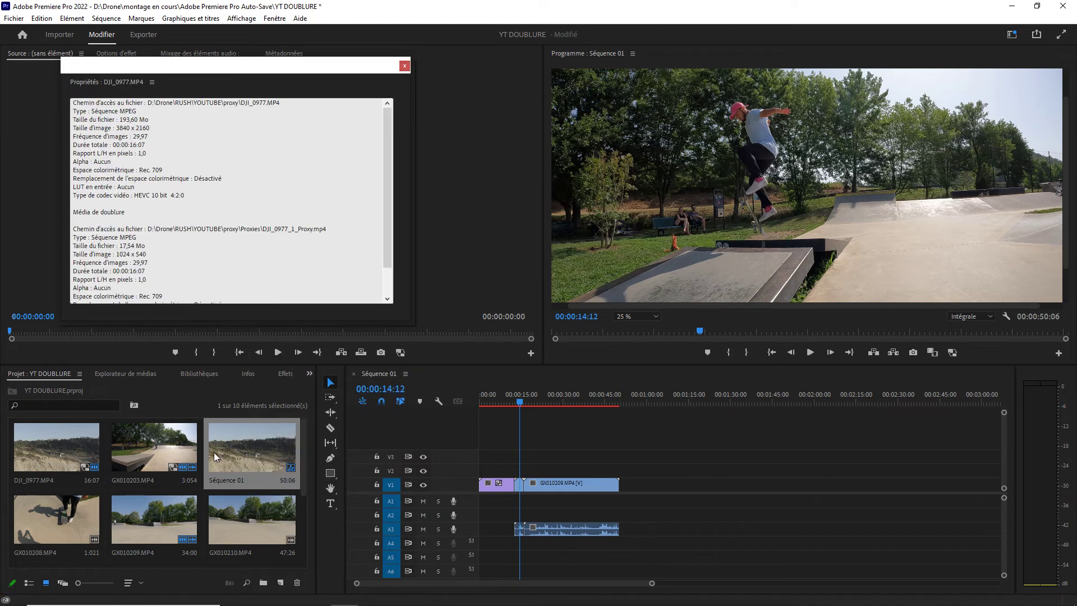
# - Check the properties of GX010209.MP4 for comparison with the proxied clip, and close both open property windows
pyautogui.rightClick(158, 508)
pyautogui.click(213, 151)
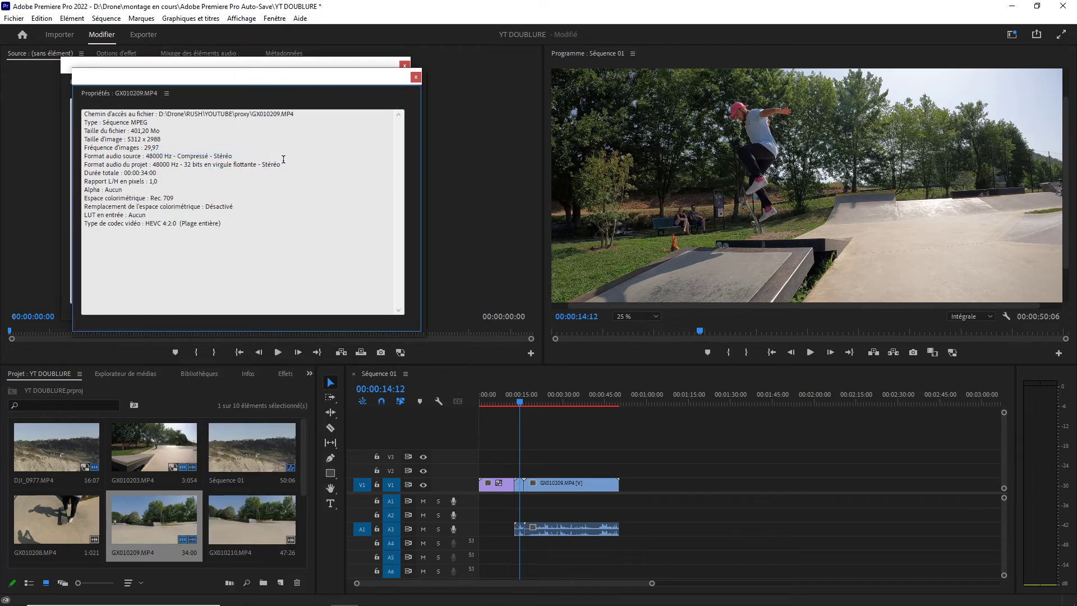
pyautogui.moveTo(253, 227); pyautogui.dragTo(82, 114)
pyautogui.click(135, 260)
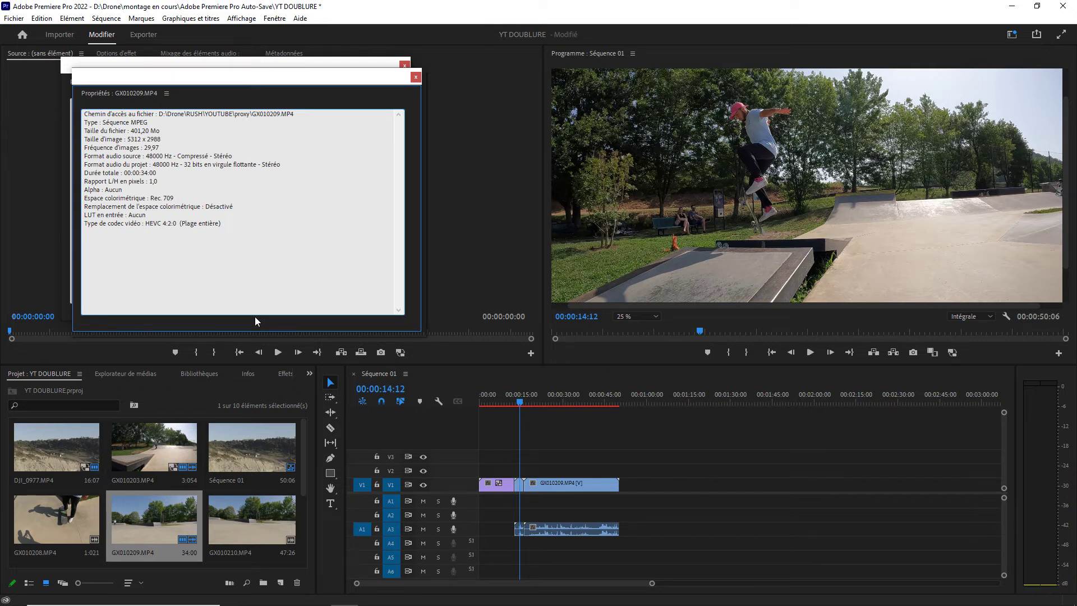
pyautogui.click(415, 77)
pyautogui.click(404, 65)
# - Place DJI_0977.MP4 on track V1 at about 1:14, beyond the existing clips, and preview it from about 1:20
pyautogui.moveTo(56, 447); pyautogui.dragTo(740, 508)
pyautogui.moveTo(688, 401)
pyautogui.mouseDown()
pyautogui.moveTo(726, 406)
pyautogui.moveTo(690, 415)
pyautogui.moveTo(725, 419)
pyautogui.moveTo(701, 414)
pyautogui.mouseUp()
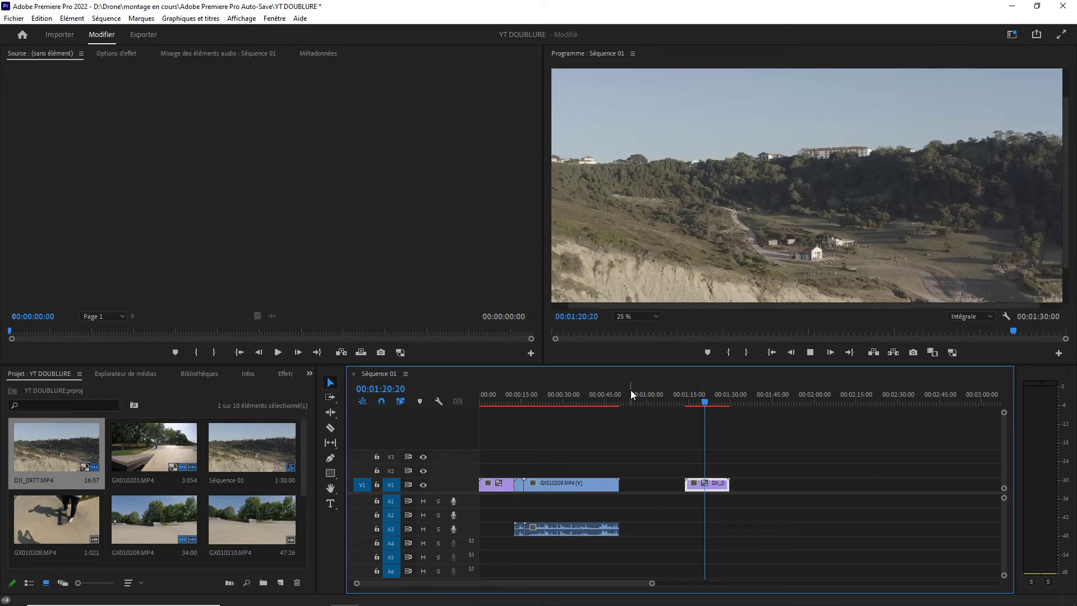